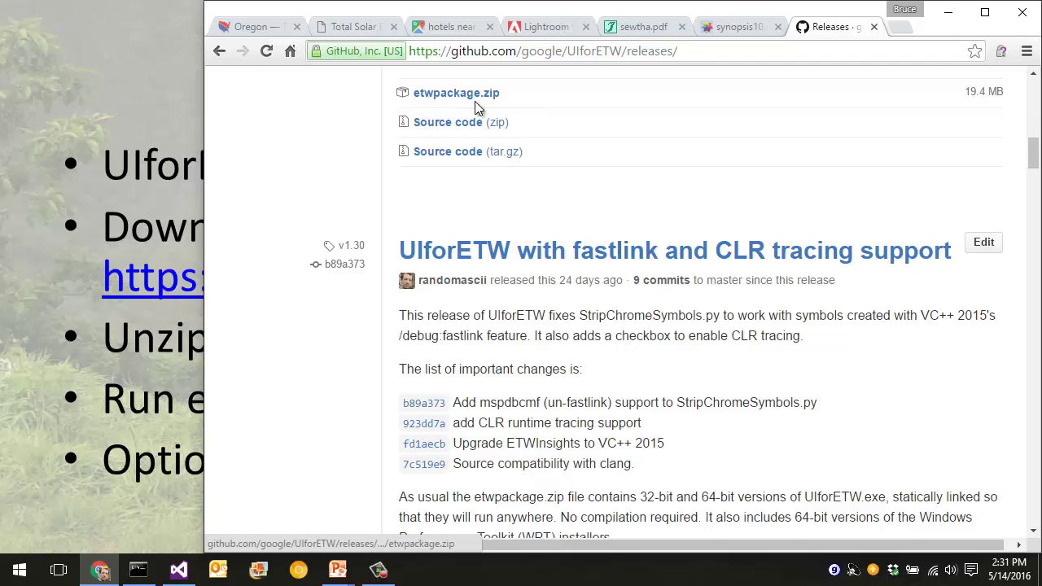
# Step: Download etwpackage.zip from the latest UIforETW release on GitHub and open the downloaded archive
pyautogui.scroll(2, 477, 105)
pyautogui.click(467, 259)
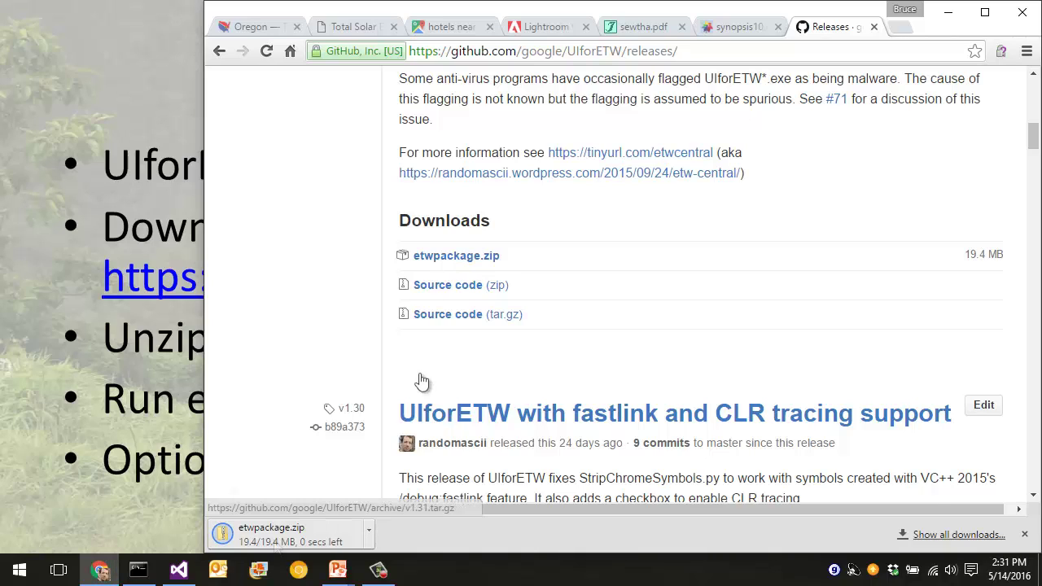
pyautogui.click(275, 538)
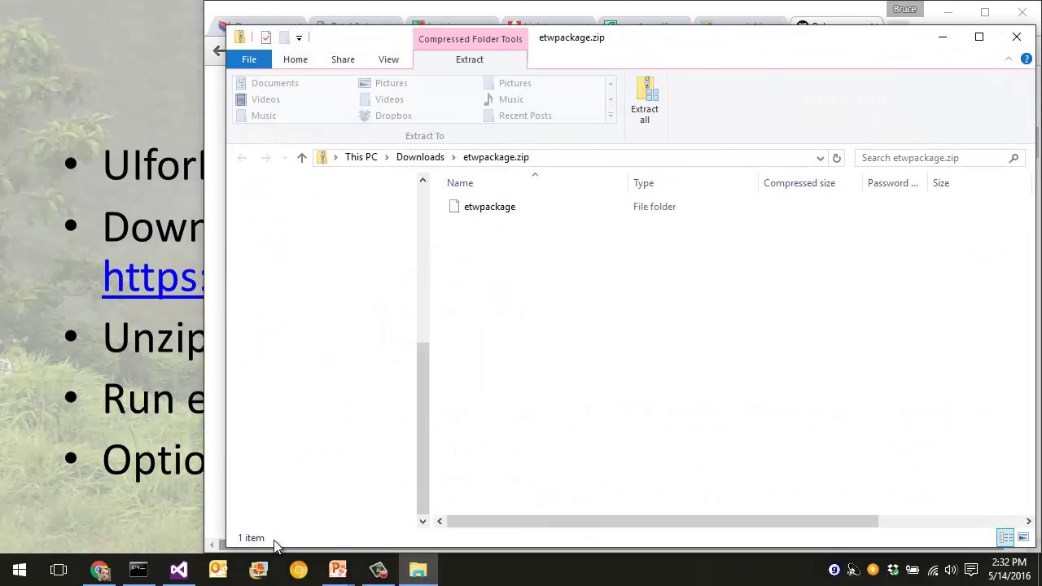
# Step: Extract all files of etwpackage.zip to the Desktop folder
pyautogui.click(640, 96)
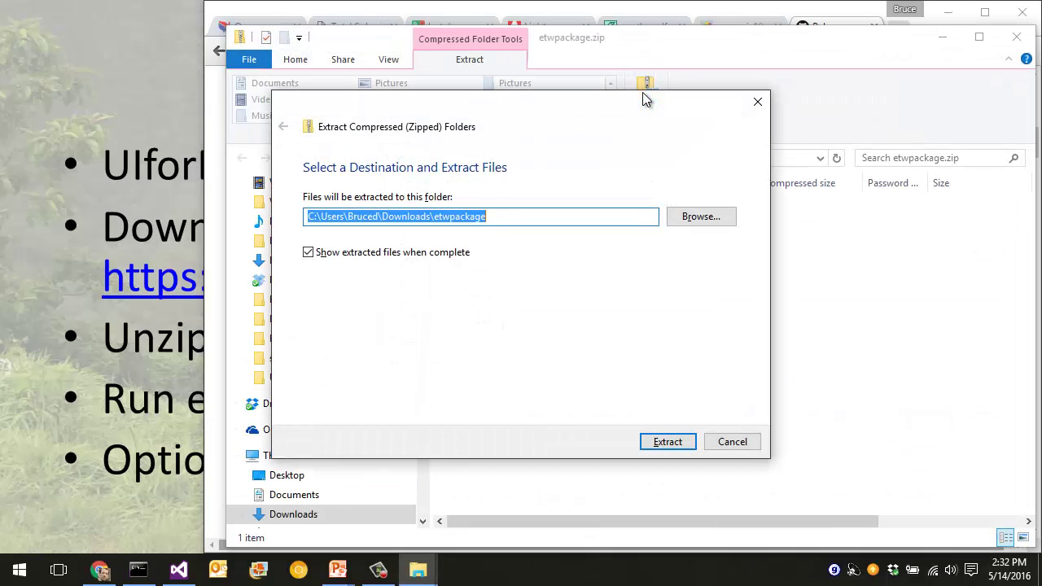
pyautogui.click(720, 216)
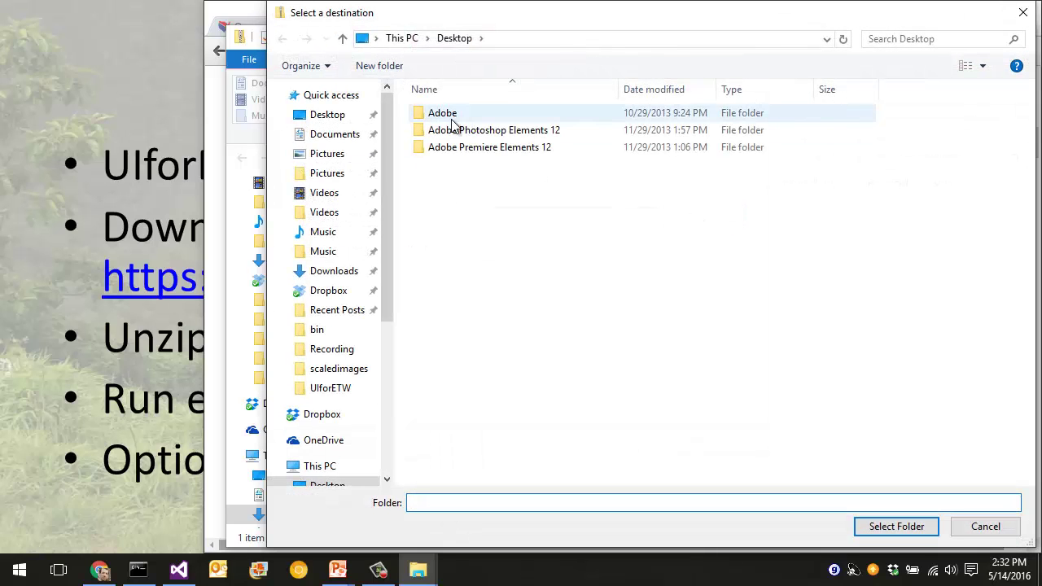
pyautogui.click(339, 120)
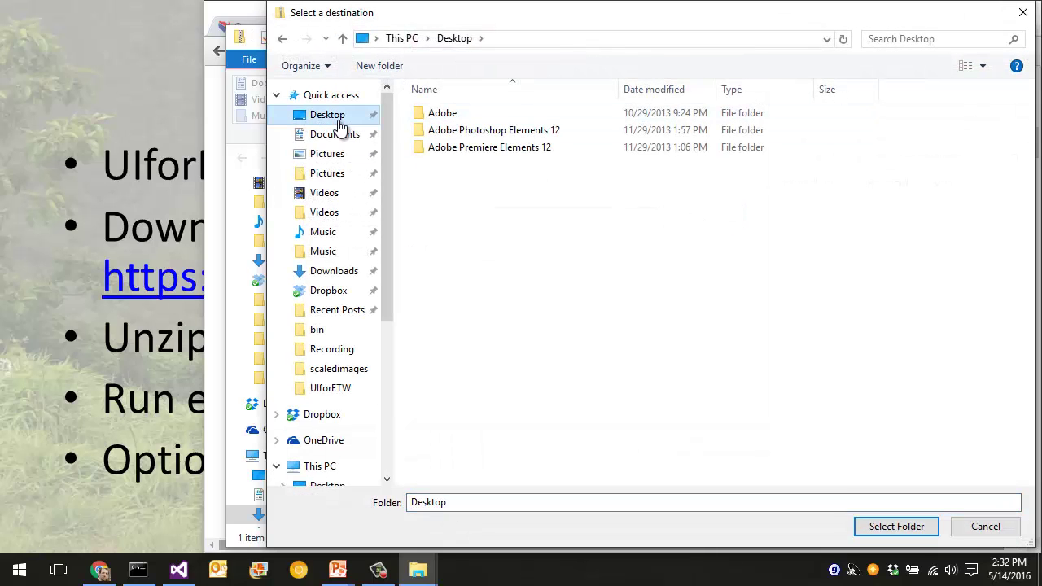
pyautogui.click(905, 529)
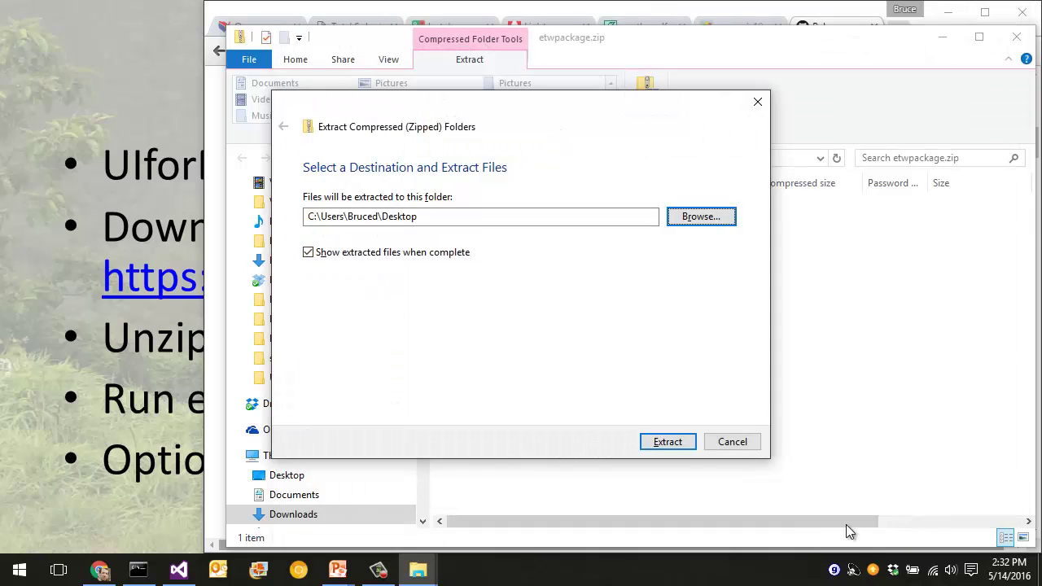
pyautogui.click(674, 442)
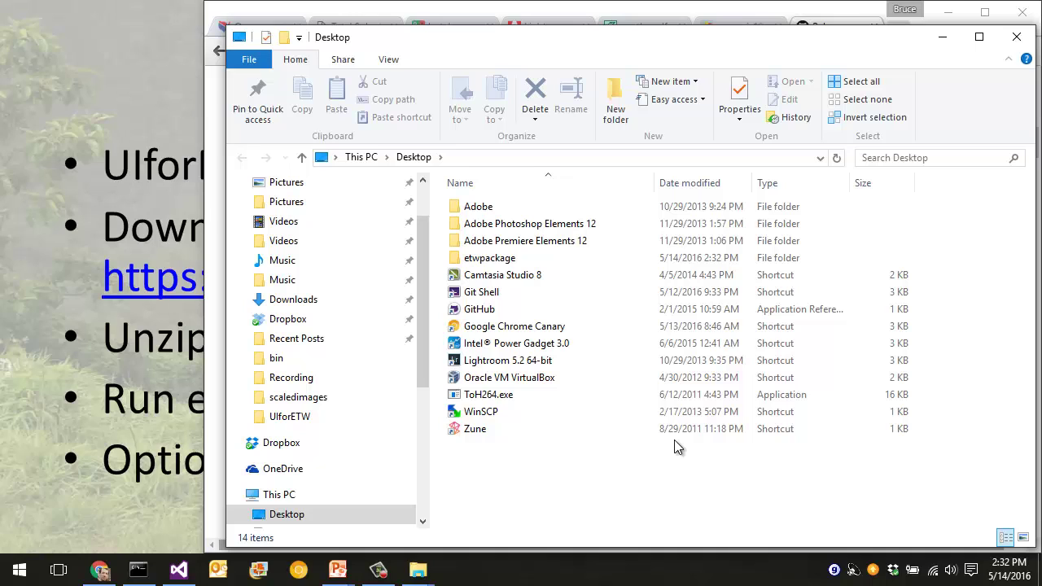
# Step: Launch UIforETW.exe from the bin folder of the extracted etwpackage and bring its window to the front
pyautogui.doubleClick(500, 262)
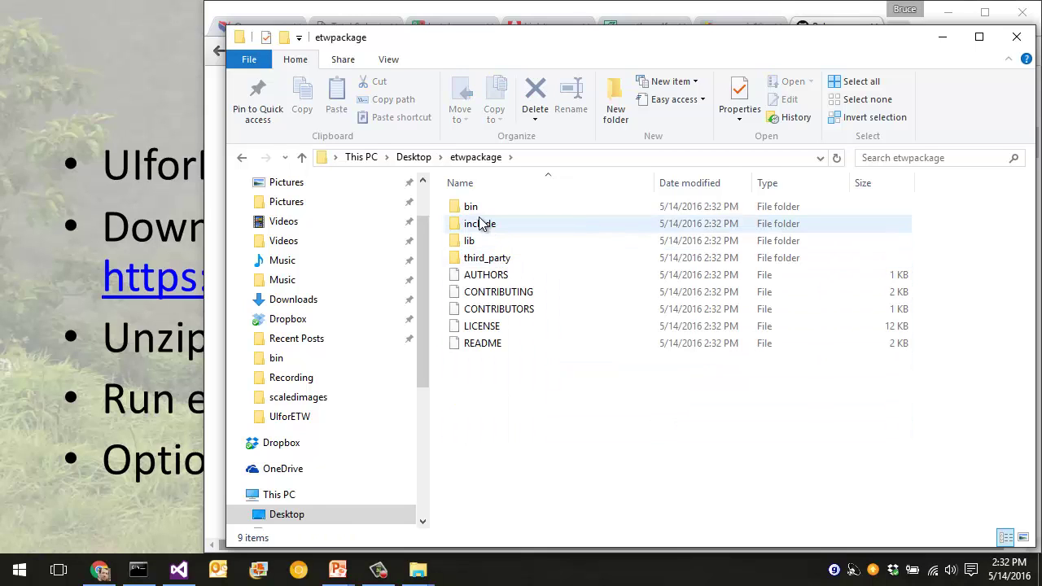
pyautogui.doubleClick(472, 207)
pyautogui.scroll(-7, 476, 218)
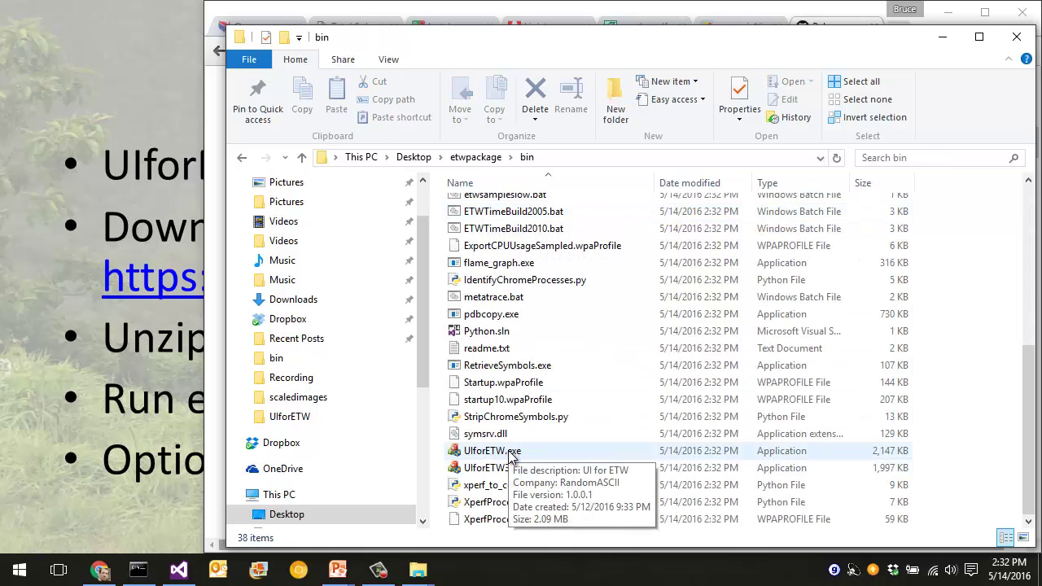
pyautogui.doubleClick(506, 454)
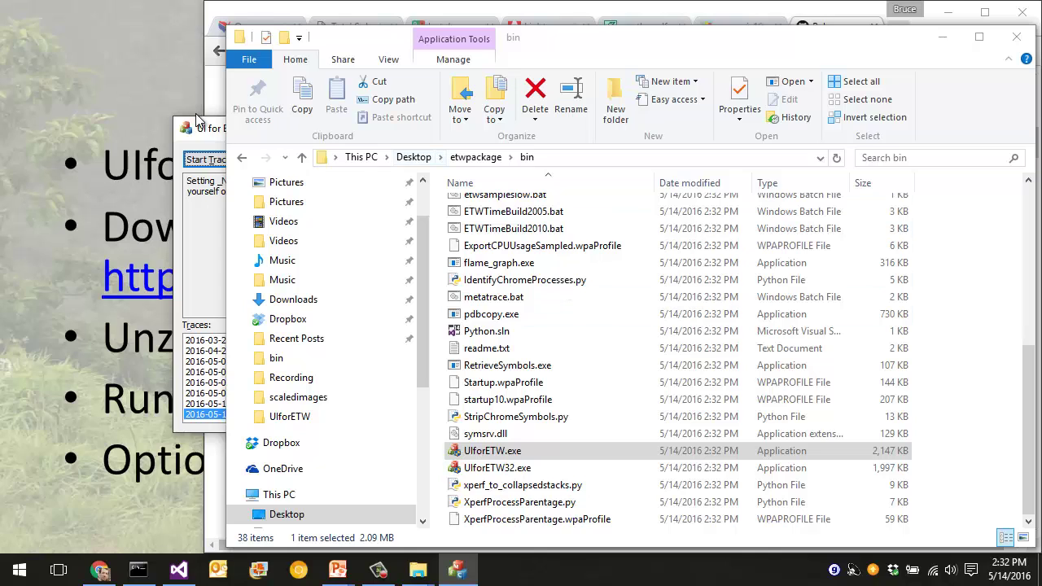
pyautogui.click(218, 129)
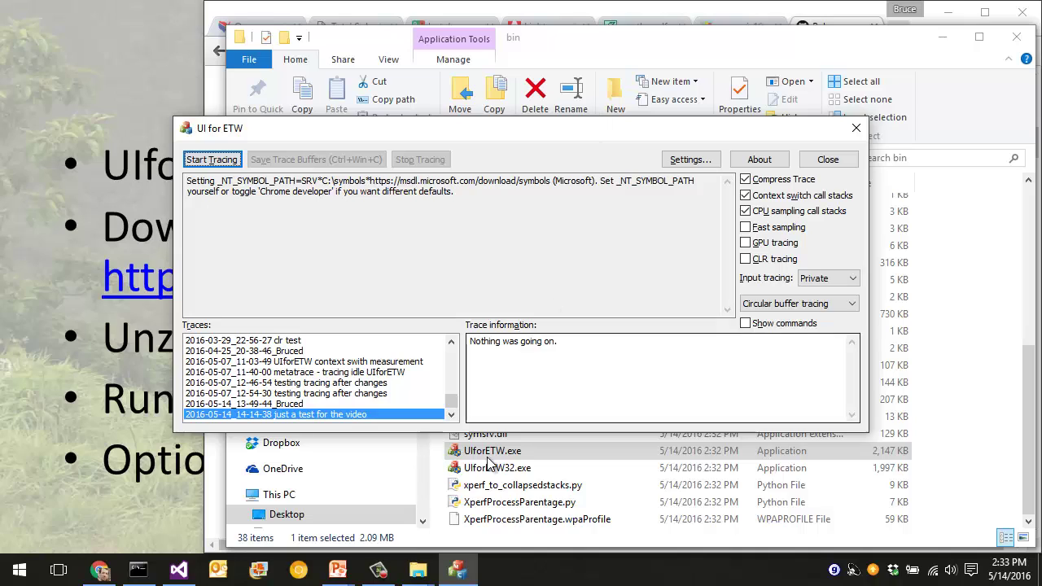
pyautogui.click(458, 574)
pyautogui.rightClick(458, 574)
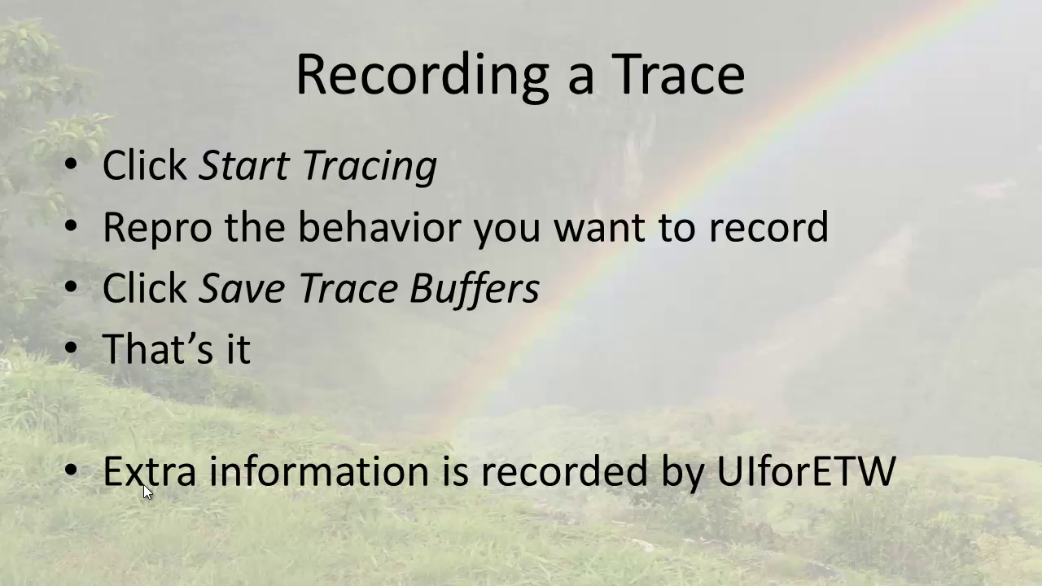
# Step: Switch to UI for ETW, start tracing to circular buffers, and save the trace buffers to disk
pyautogui.hotkey('alt', 'Tab')
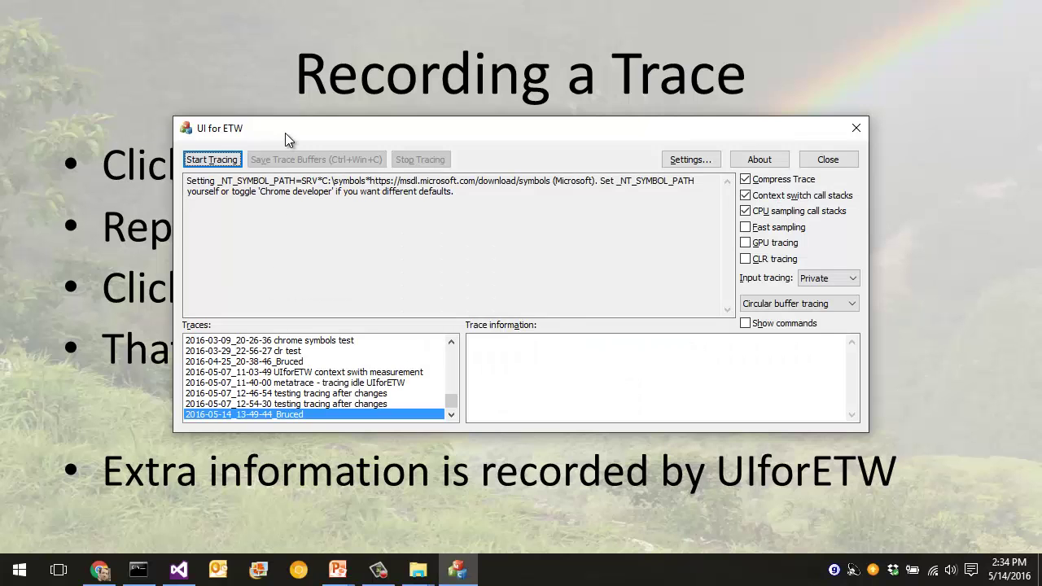
pyautogui.moveTo(285, 133); pyautogui.dragTo(449, 213)
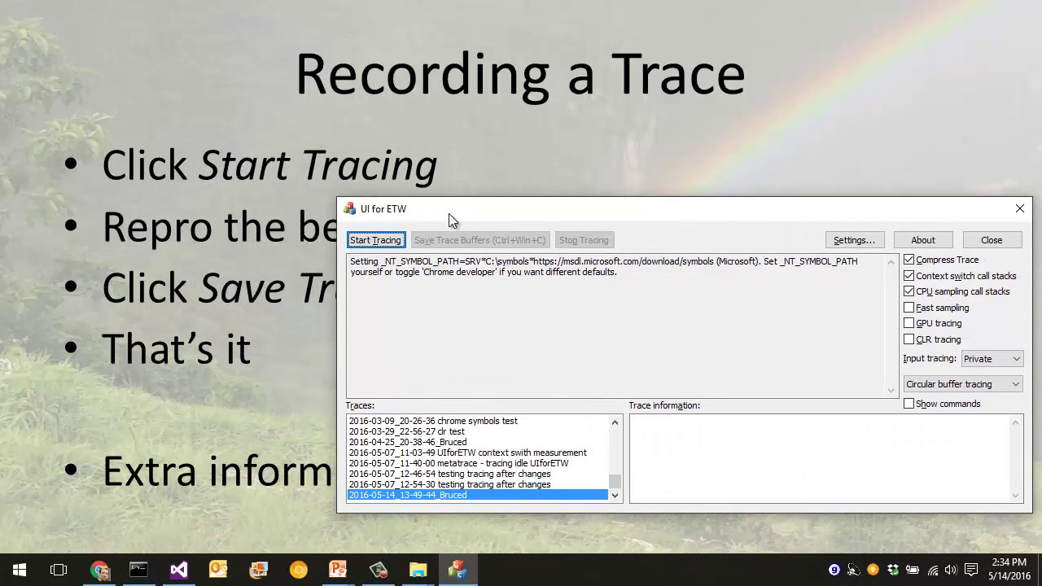
pyautogui.click(376, 240)
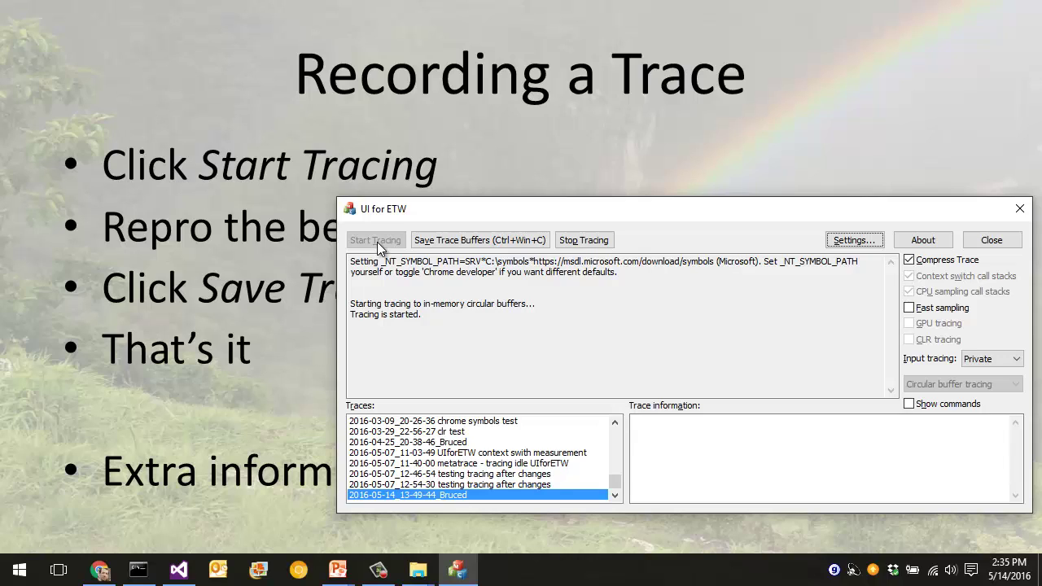
pyautogui.click(453, 244)
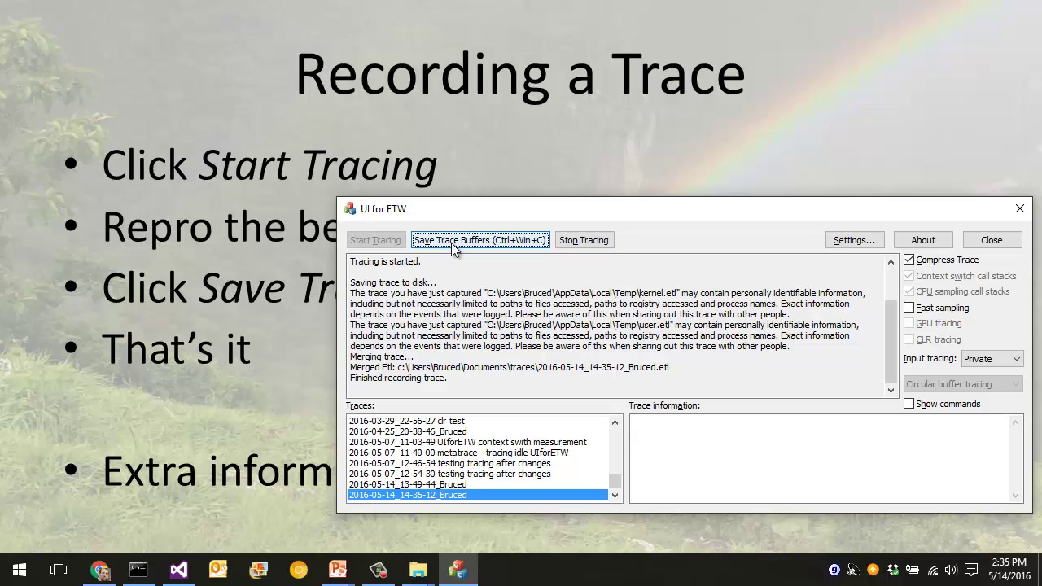
# Step: Rename the newly recorded trace, replacing the suffix after its timestamp with "just a test for the video"
pyautogui.rightClick(480, 498)
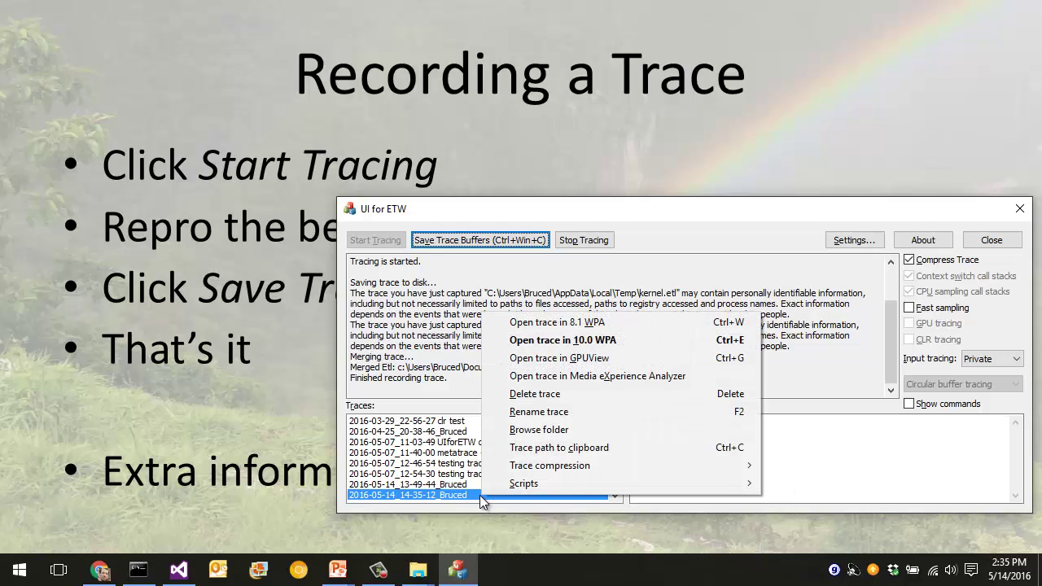
pyautogui.click(538, 411)
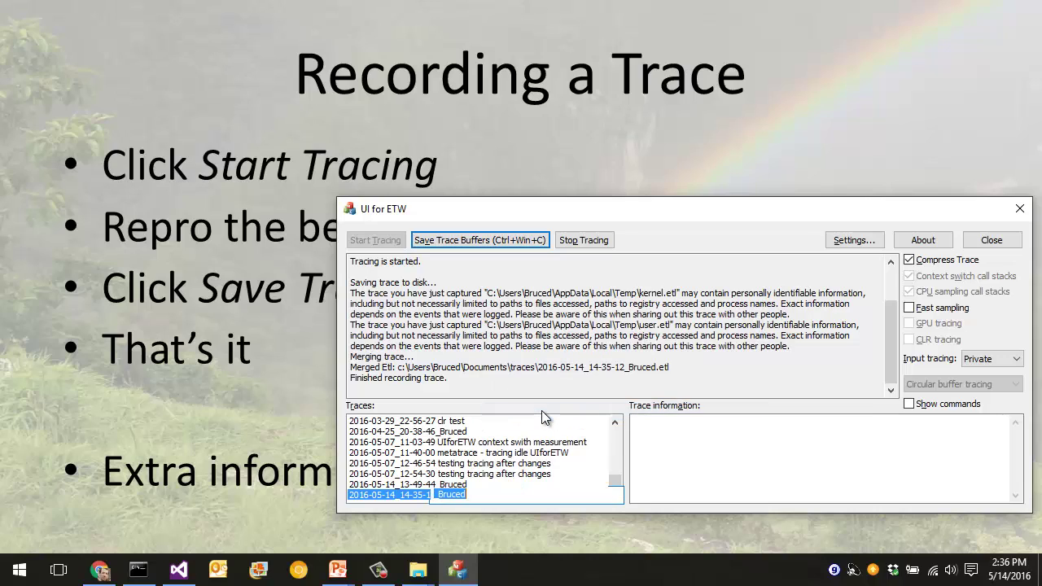
pyautogui.write('just a test for the video')
pyautogui.press('Return')
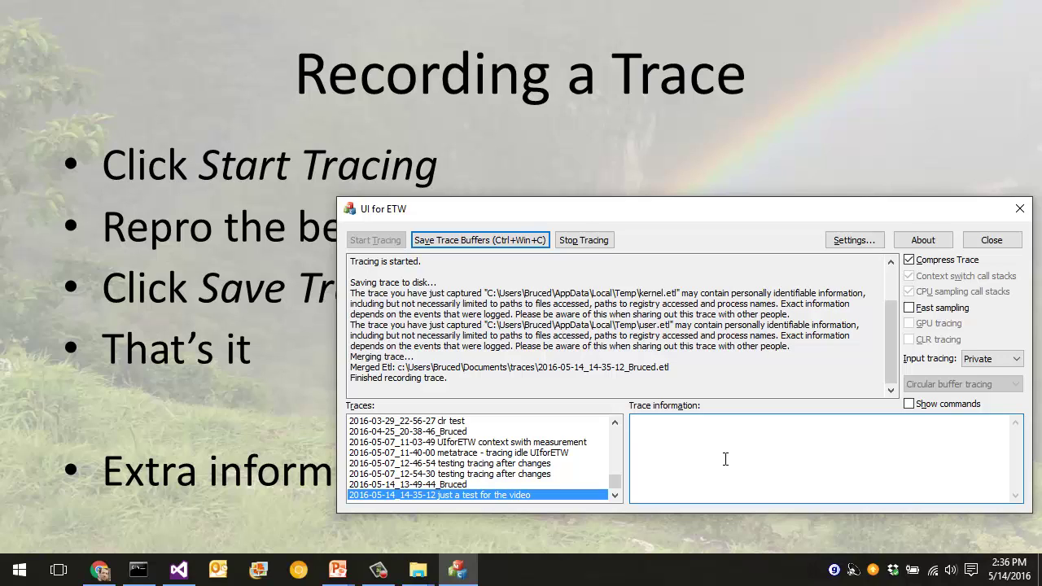
# Step: Enter "Recorded me doing nothing." as the trace information for the renamed trace
pyautogui.write('Recorded u')
pyautogui.press('BackSpace')
pyautogui.write('me doing nothing.')
pyautogui.click(725, 459)
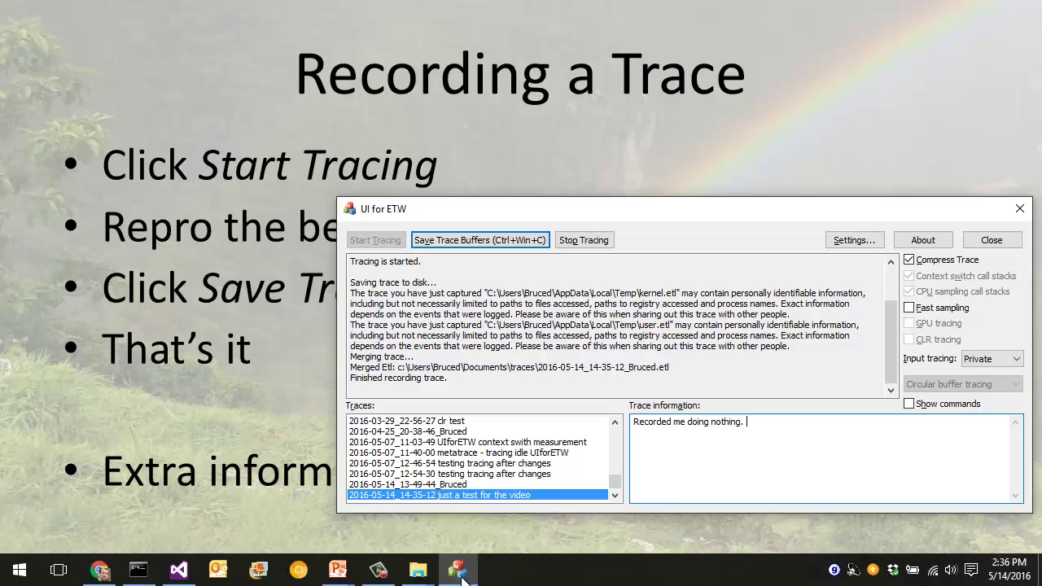
# Step: Open the "just a test for the video" trace in Windows Performance Analyzer, and return to UI for ETW
pyautogui.doubleClick(444, 497)
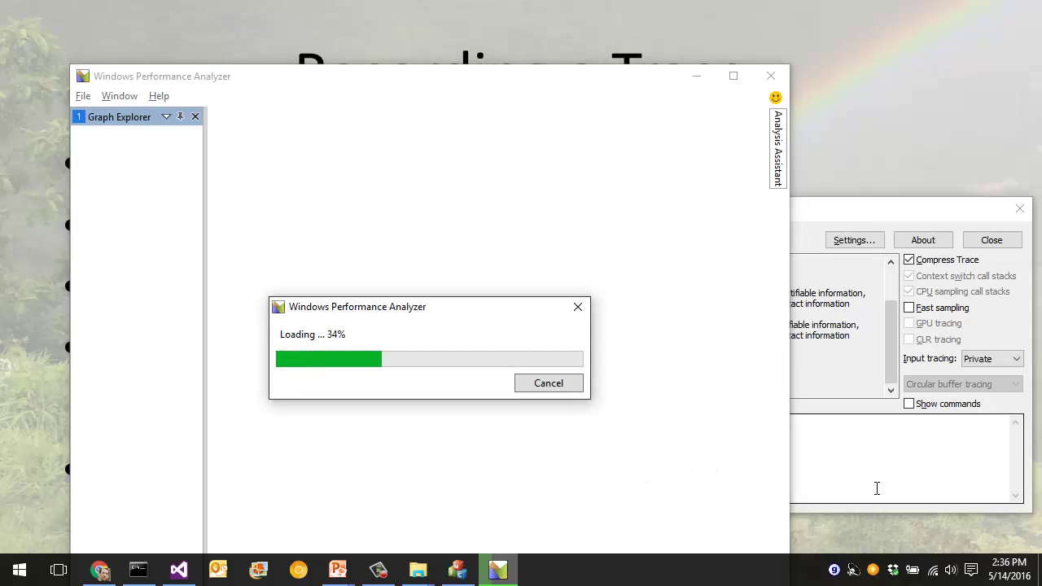
pyautogui.click(878, 474)
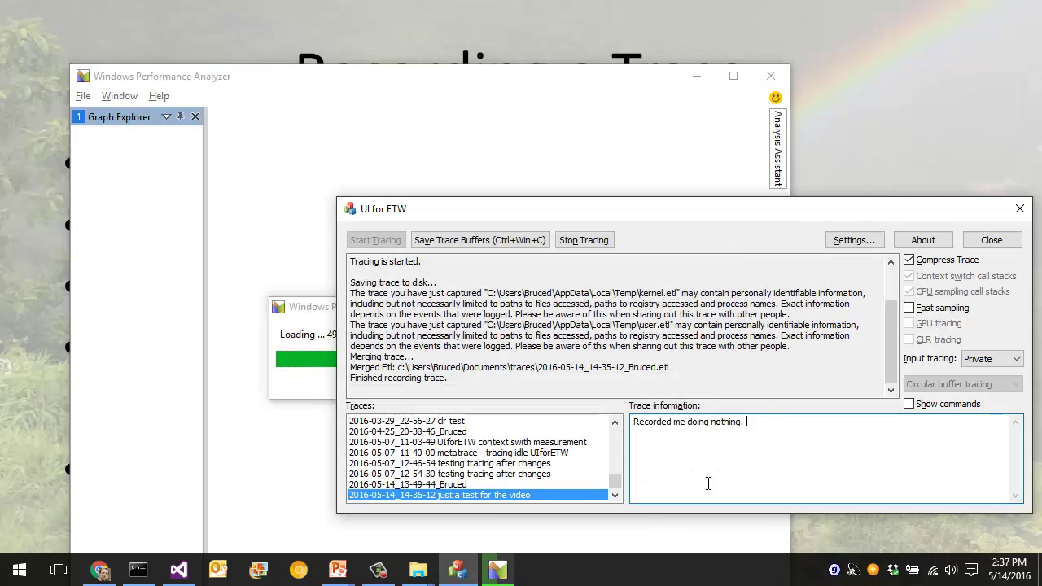
# Step: Browse to the new trace's folder and select both "just a test for the video" files, the .etl and the .txt
pyautogui.rightClick(466, 498)
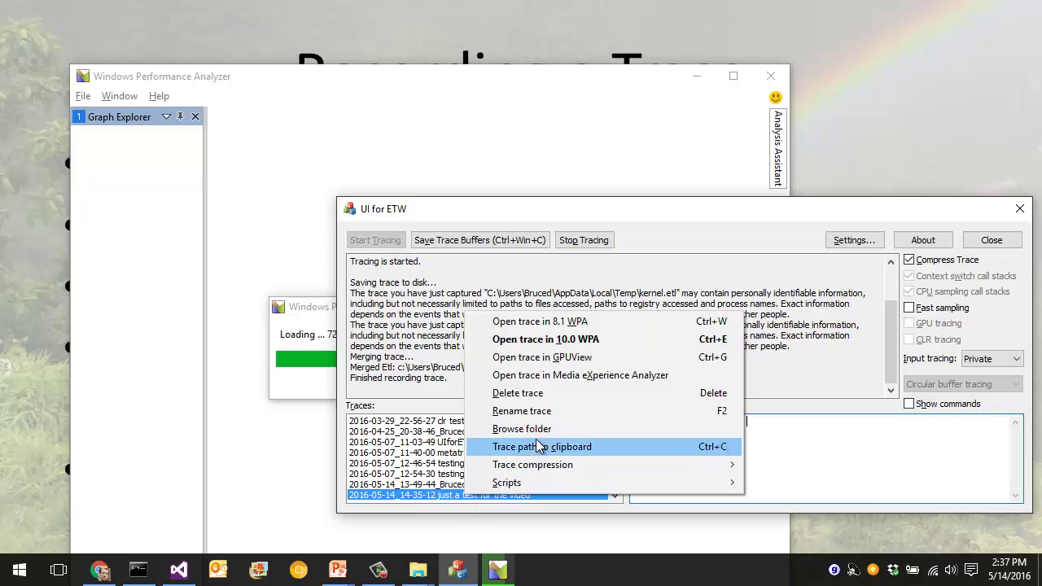
pyautogui.click(539, 429)
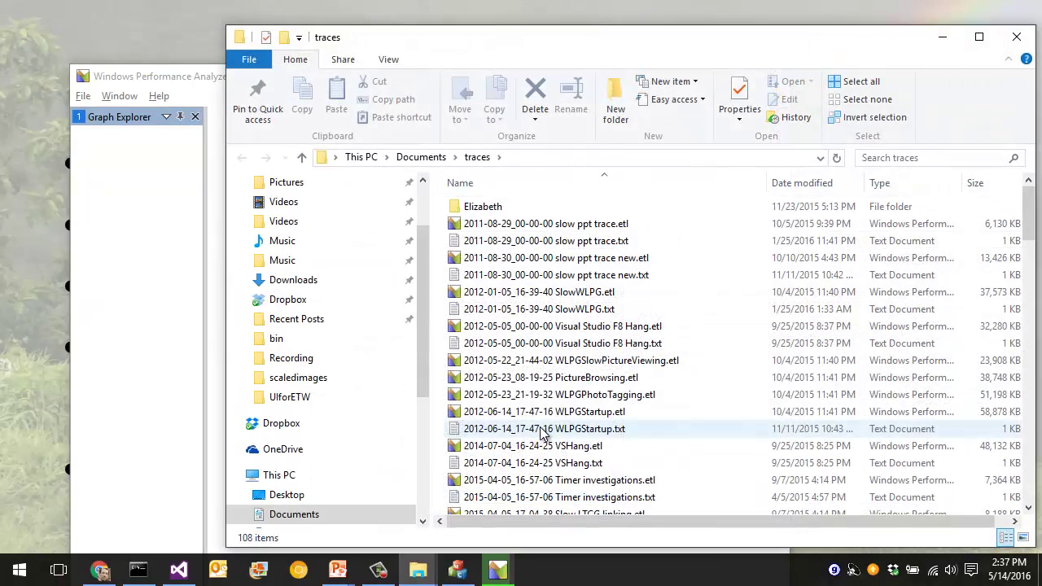
pyautogui.scroll(-10, 560, 323)
pyautogui.scroll(-10, 560, 323)
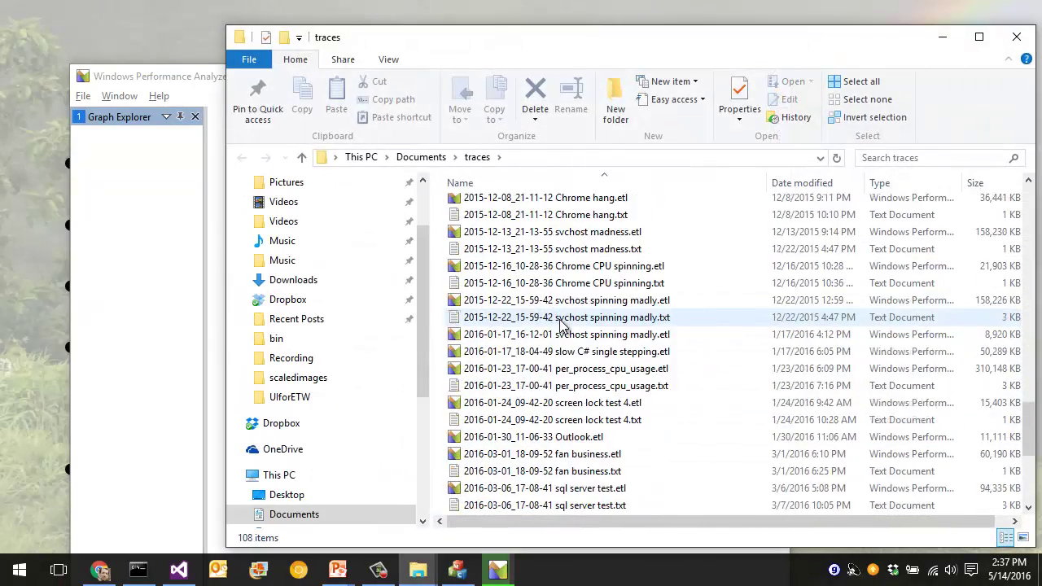
pyautogui.click(598, 489)
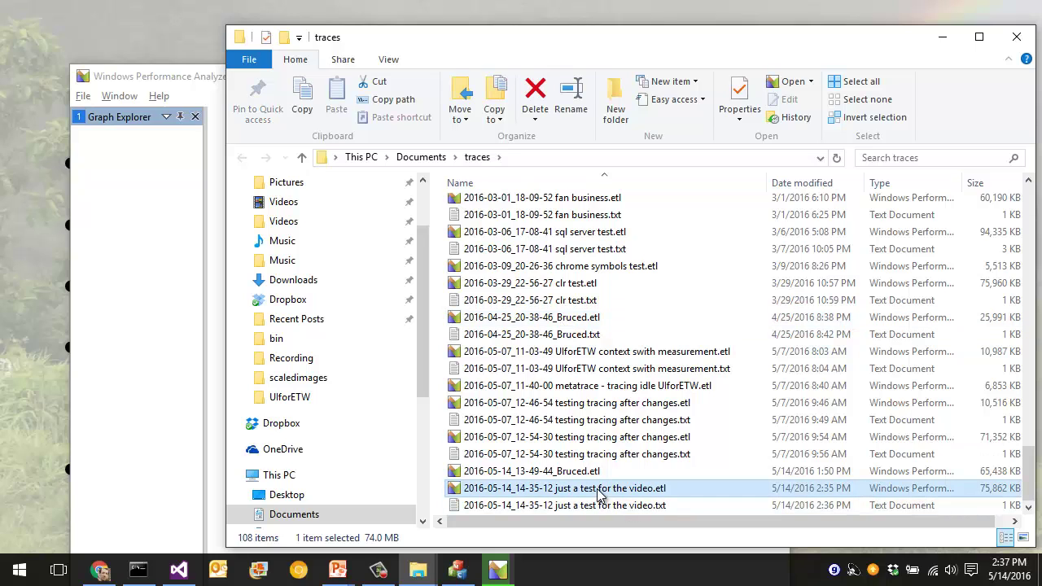
pyautogui.keyDown('shift'); pyautogui.click(601, 505); pyautogui.keyUp('shift')
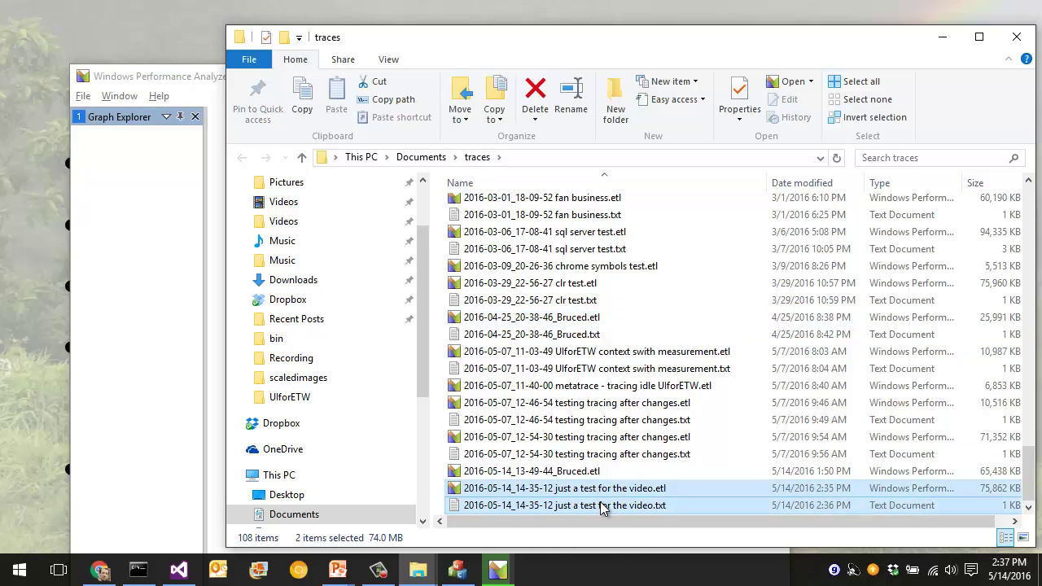